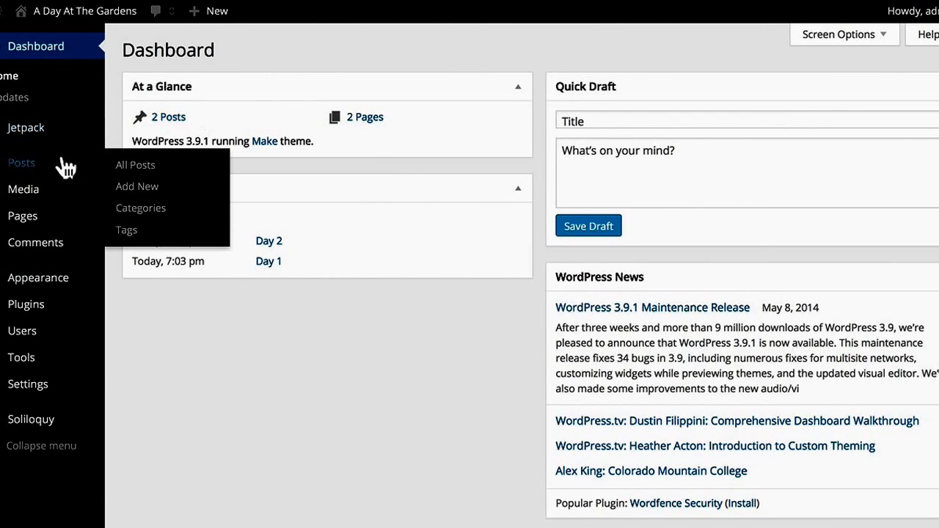
Step: Start a new post titled 'Day 3' with an intro paragraph about a concert at the gardens
click(126, 189)
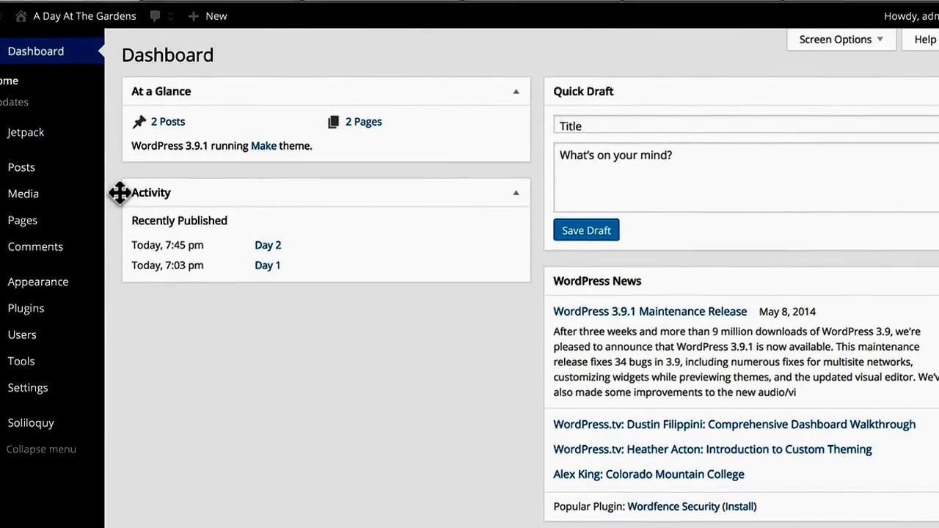
text(Day)
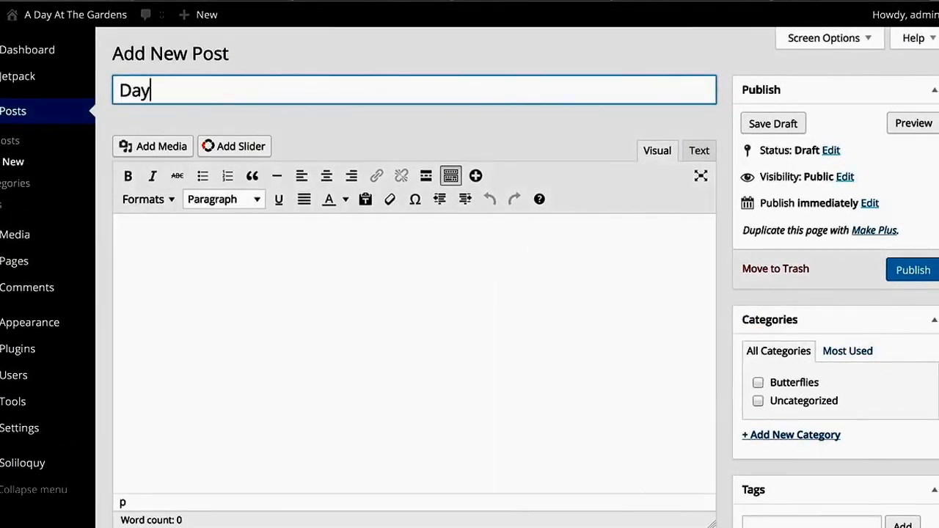
text( 3)
key(Tab)
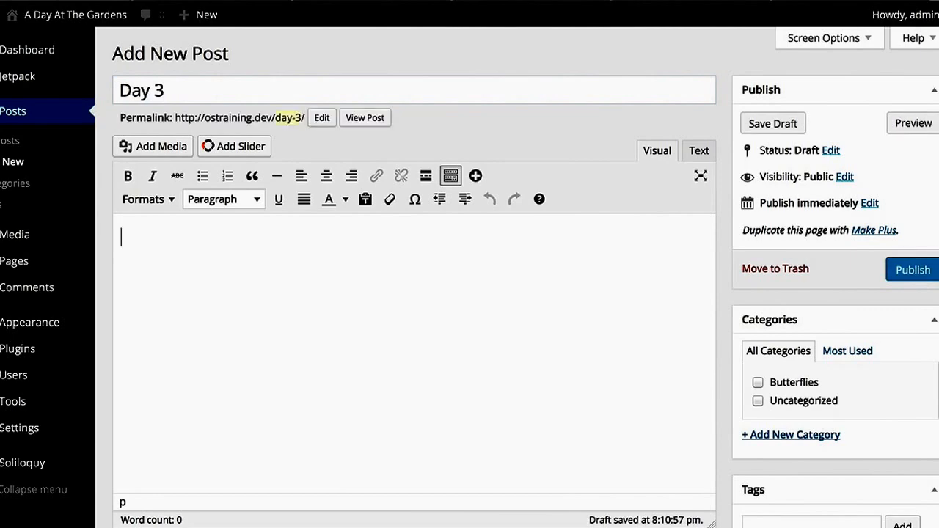
text(Today we wen)
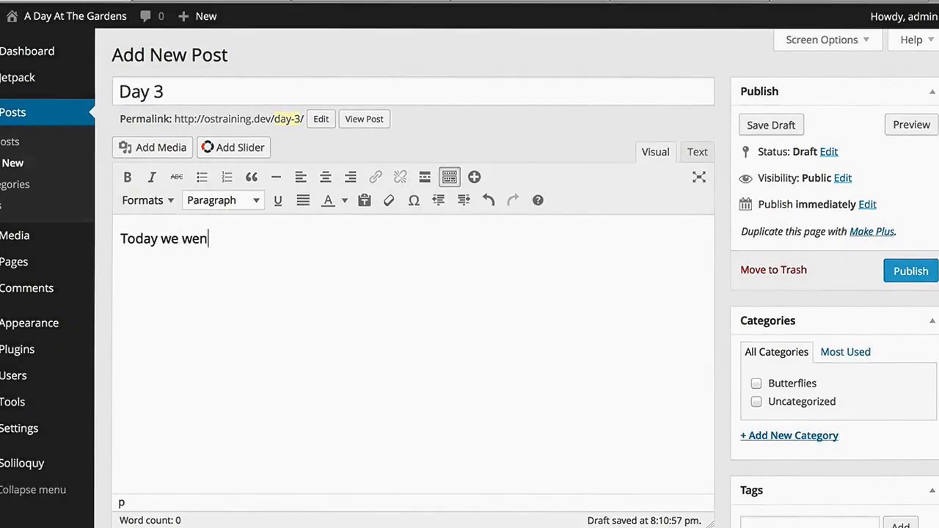
key(Return)
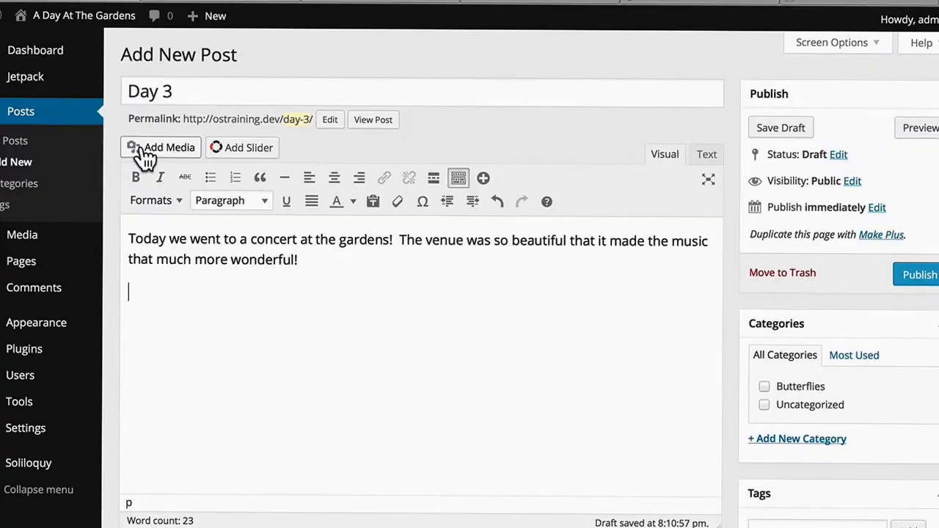
Step: Begin uploading files through Add Media and browse the computer for them
click(146, 155)
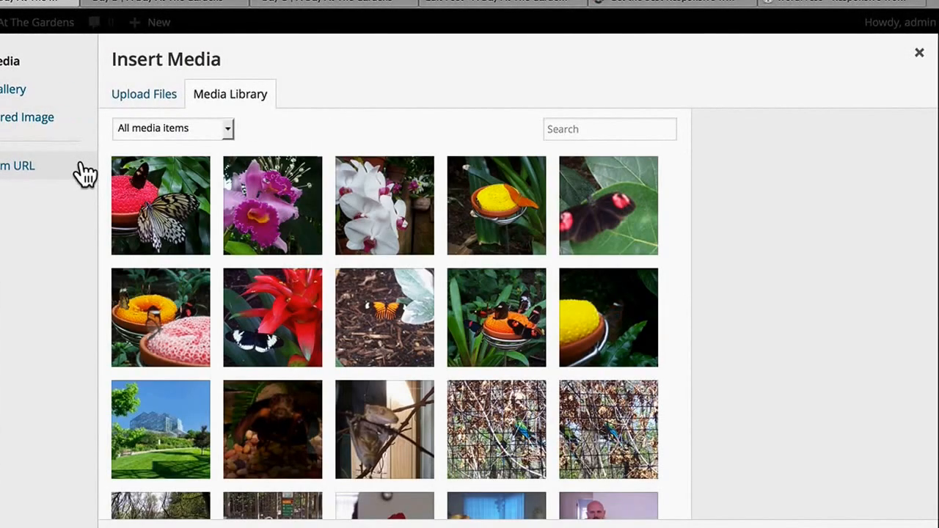
click(151, 100)
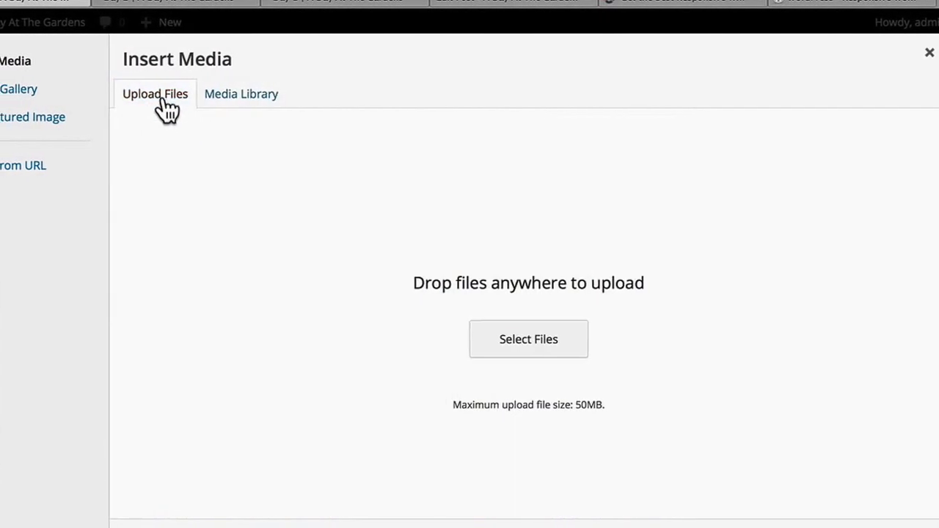
click(523, 344)
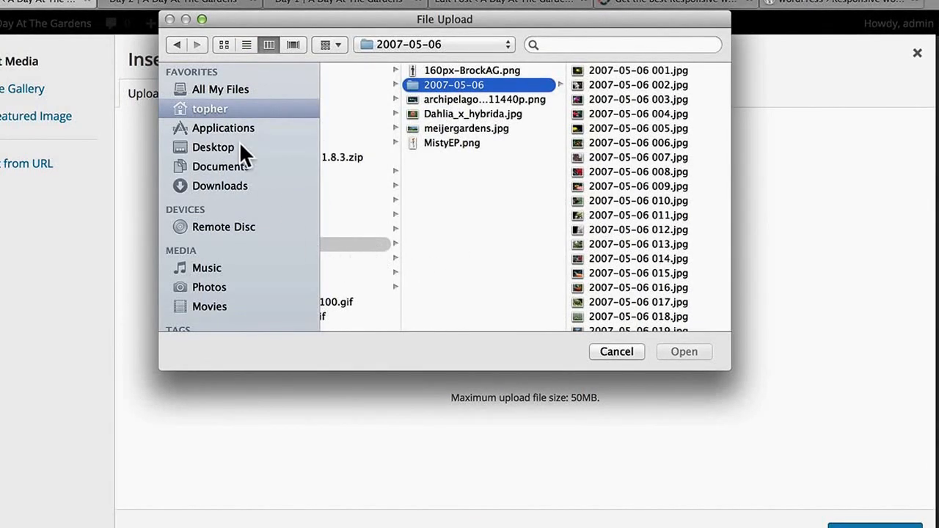
Step: Upload all ten mp3 tracks from media/rob_costlow/woods_of_chaos into the media library
click(213, 109)
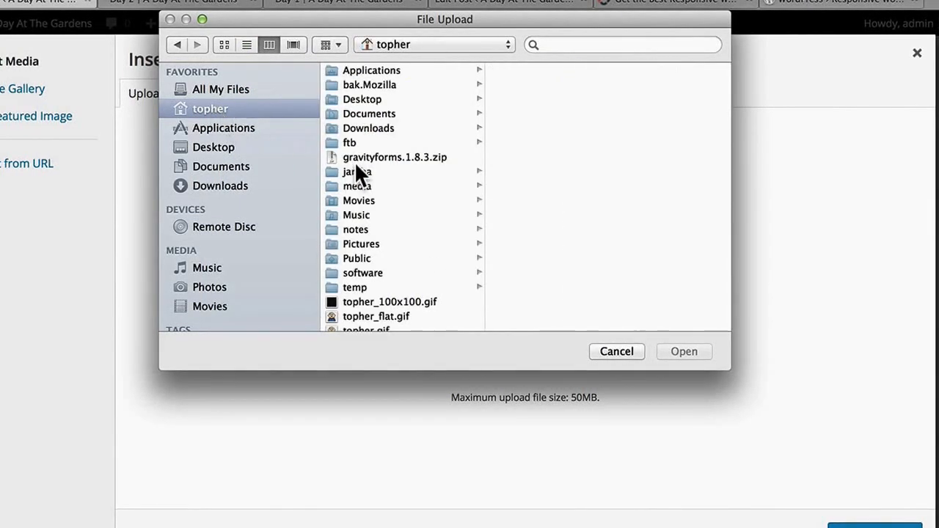
click(354, 186)
click(527, 100)
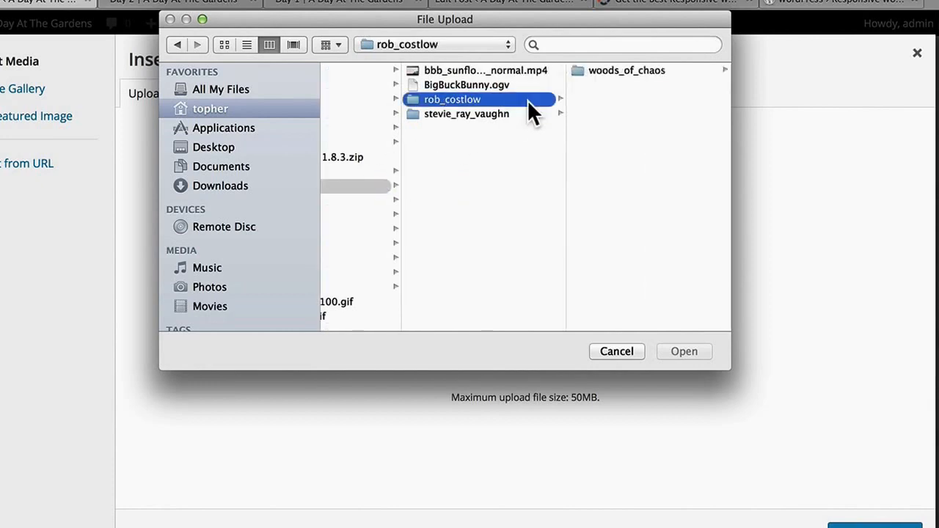
click(614, 67)
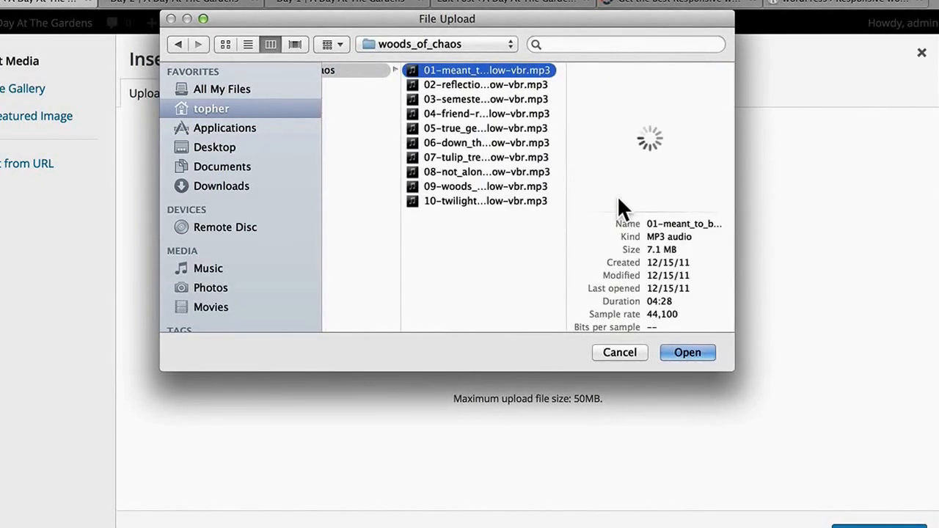
shift+click(577, 201)
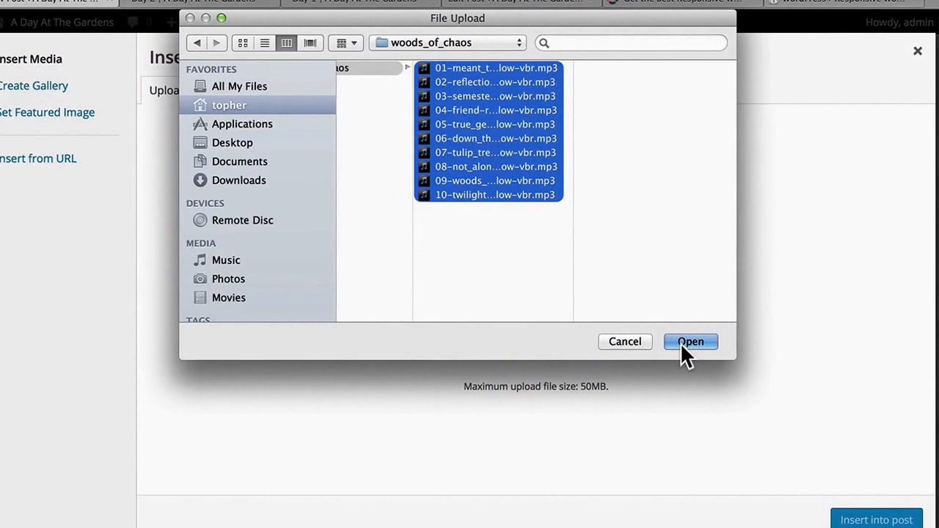
click(685, 345)
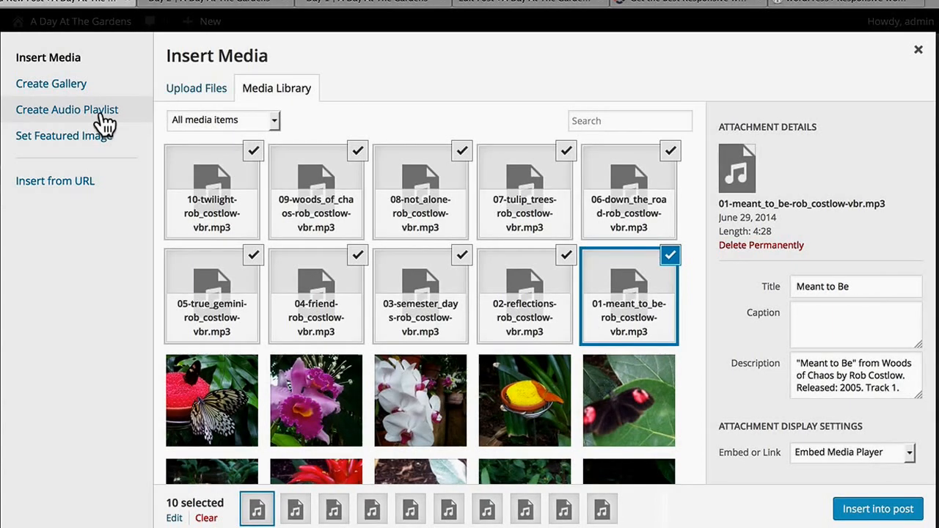
Step: Create a new audio playlist from the ten selected Woods of Chaos tracks
click(105, 125)
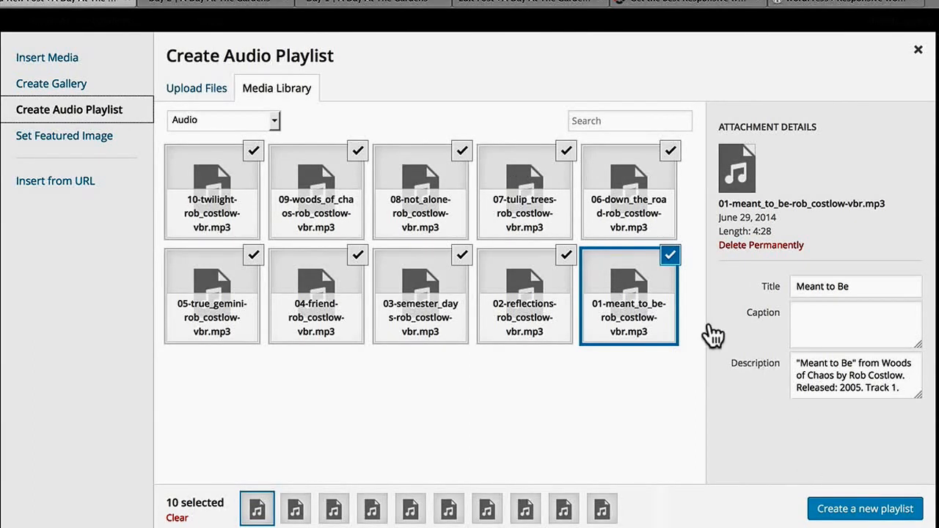
click(303, 217)
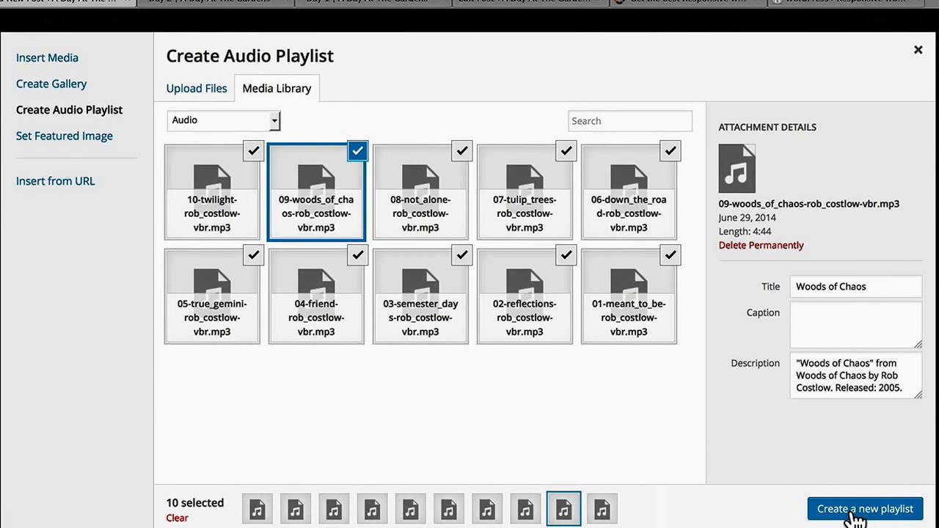
click(856, 514)
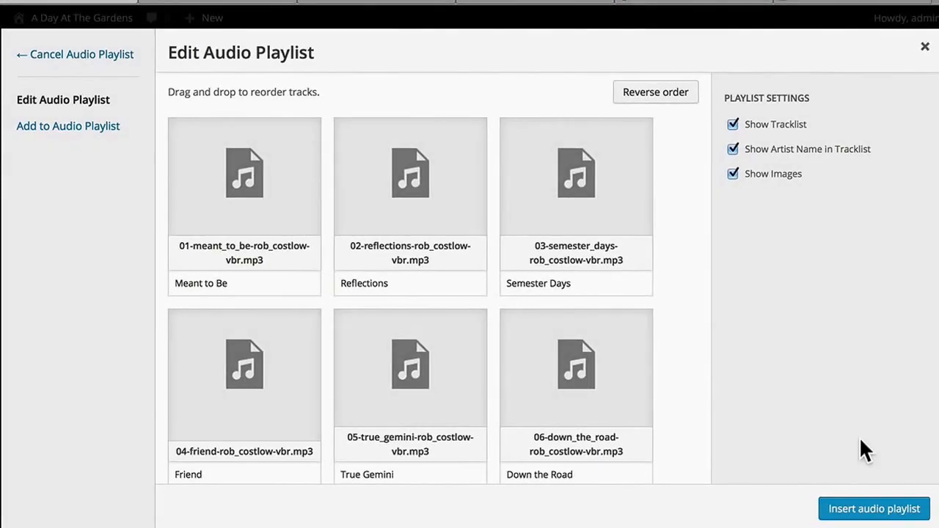
Step: Insert the ten-track Woods of Chaos playlist into the post below the intro paragraph
click(862, 510)
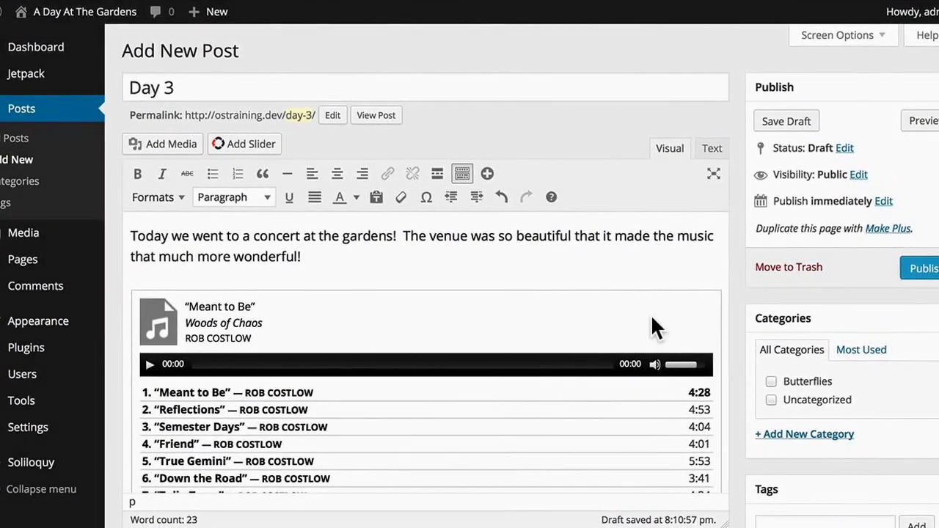
scroll(652, 318, down, 3)
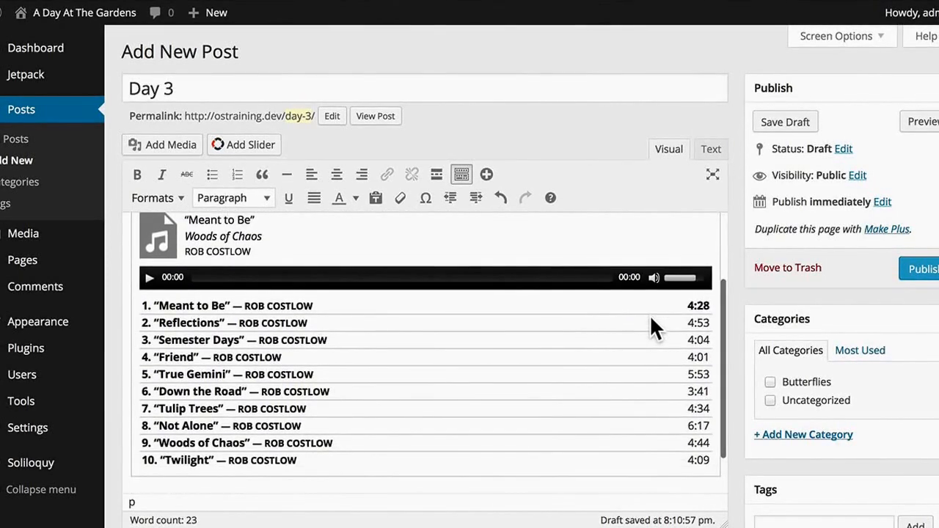
scroll(650, 314, up, 1)
scroll(649, 314, up, 1)
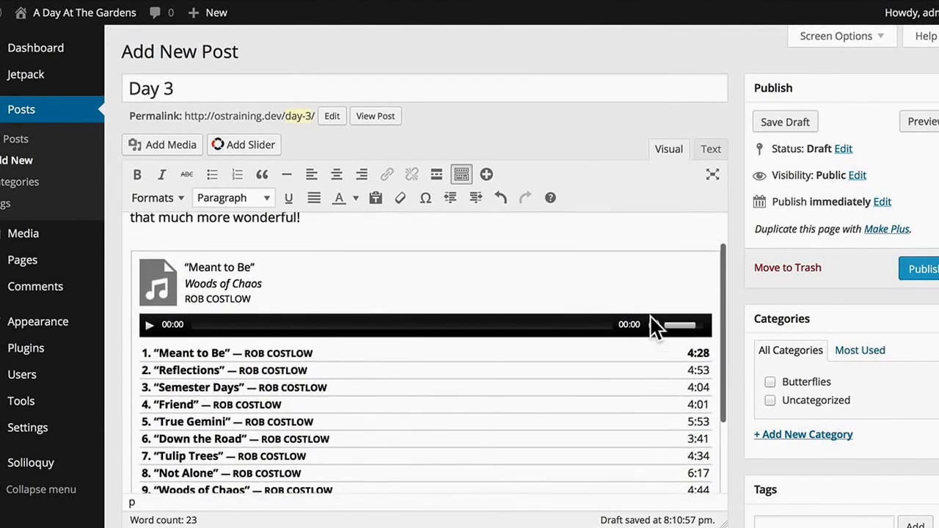
scroll(649, 314, up, 1)
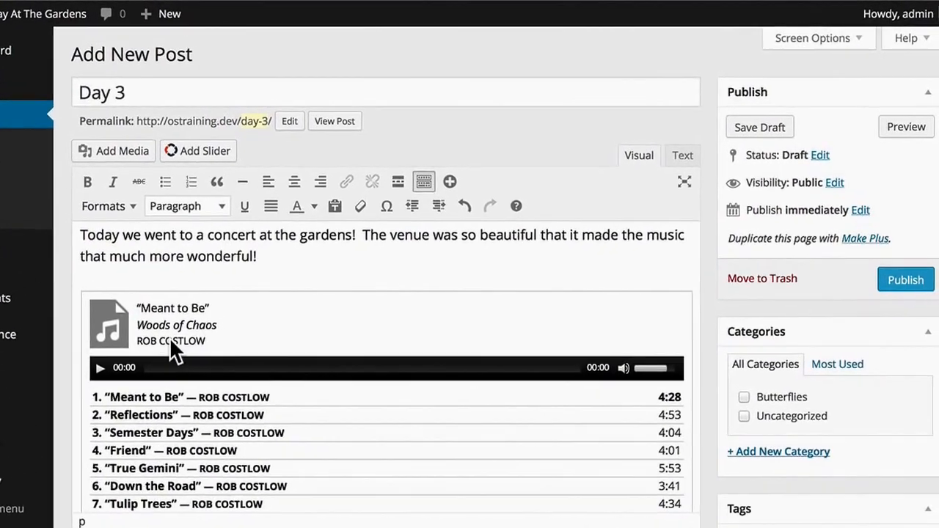
Step: Turn off Show Artist Name in Tracklist so the playlist lists only song titles
click(221, 336)
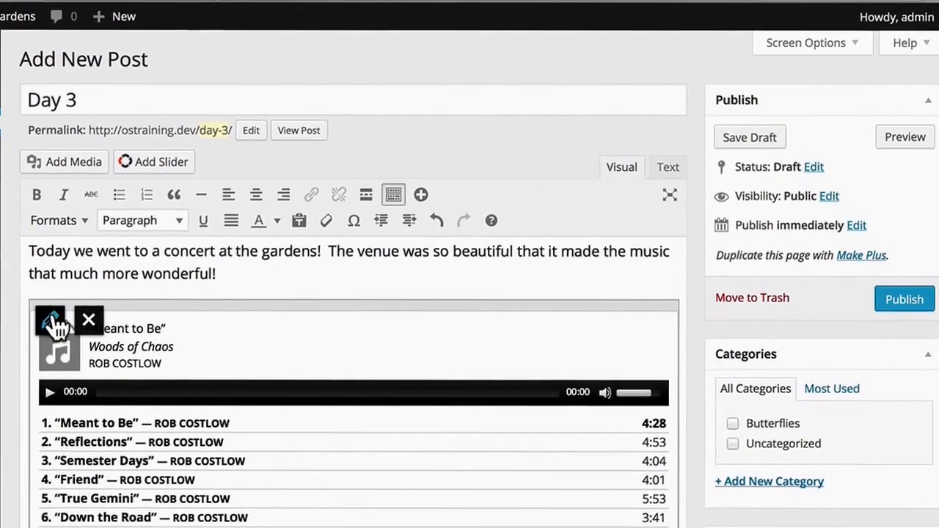
click(82, 314)
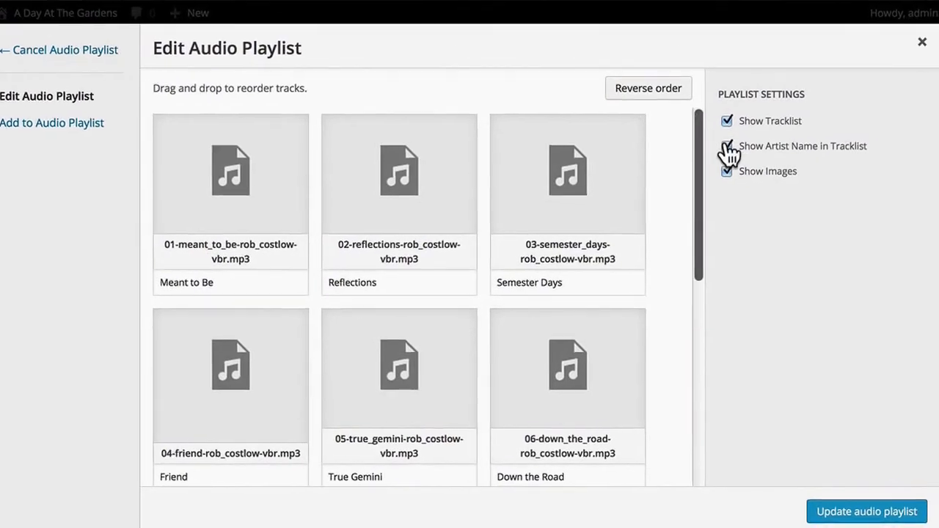
click(723, 144)
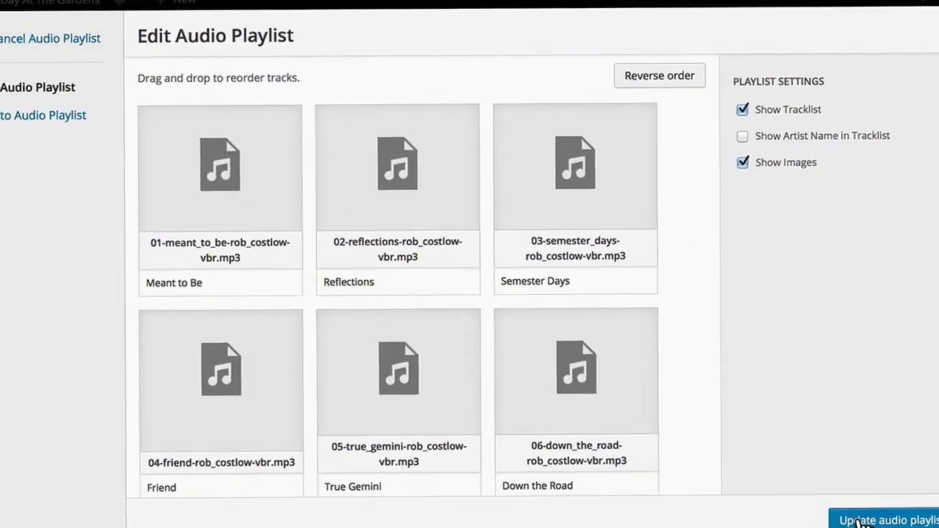
click(858, 510)
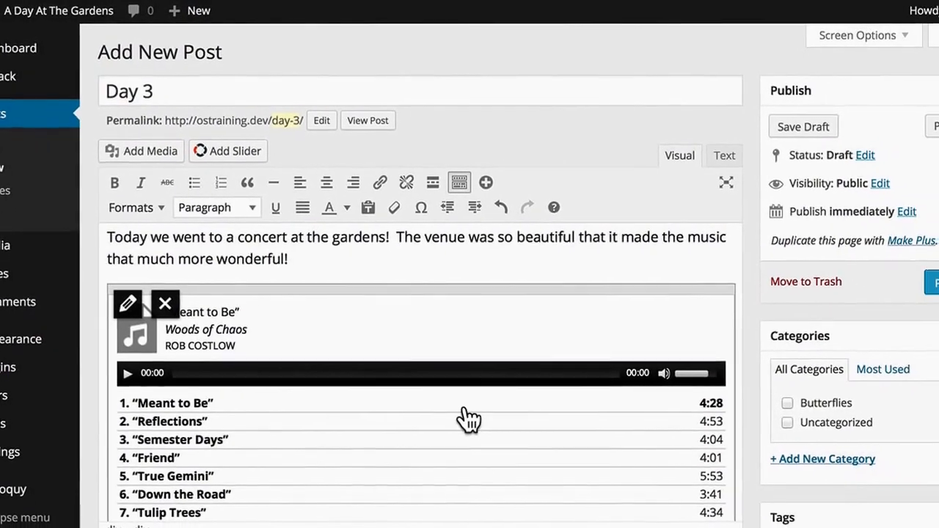
scroll(459, 411, down, 3)
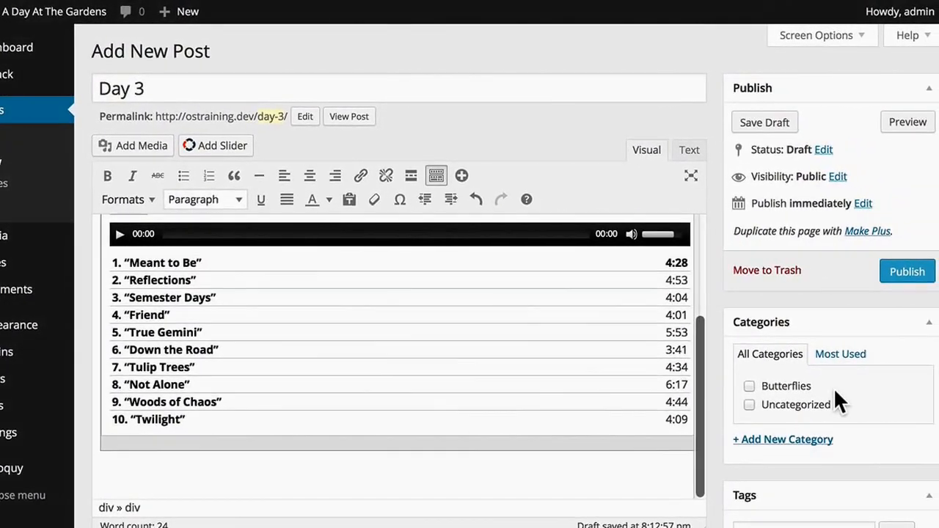
Step: Add a new Music category and check it for the post
double_click(798, 388)
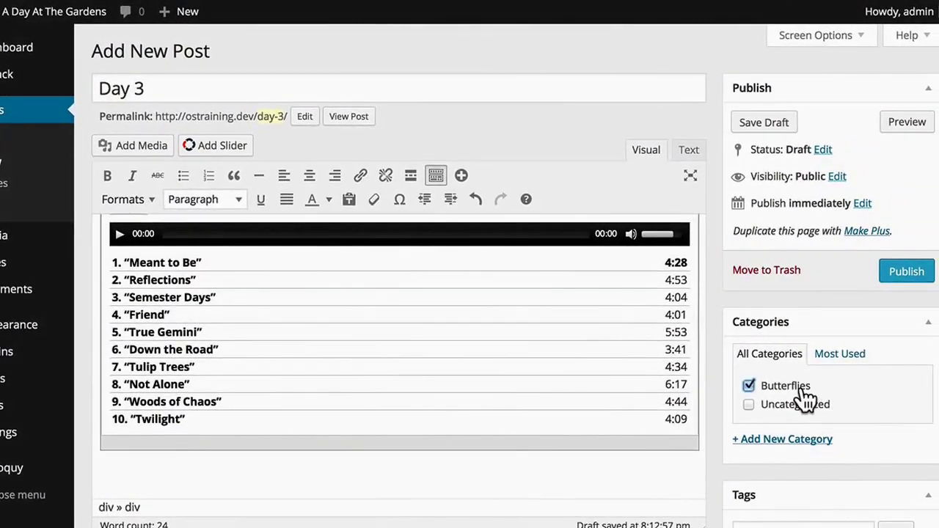
click(764, 443)
text(Mus)
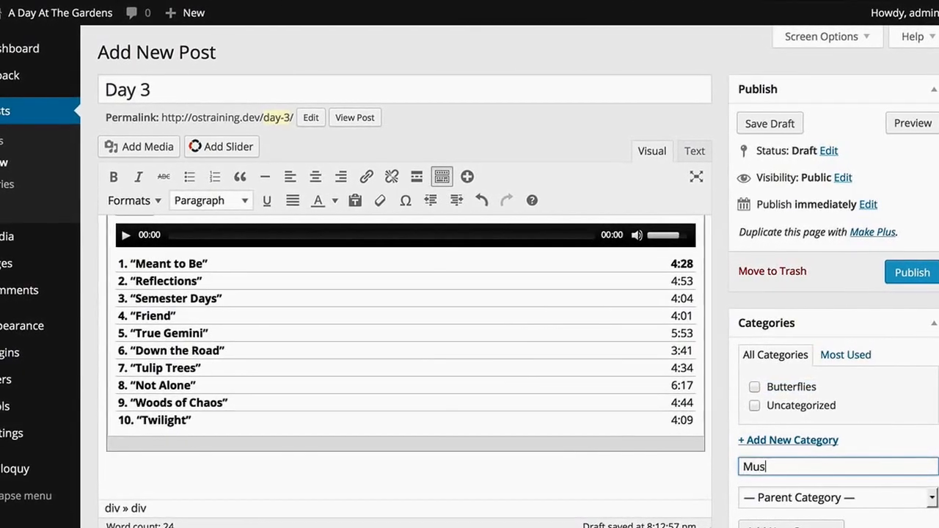
text(ic)
key(Return)
scroll(470, 293, down, 5)
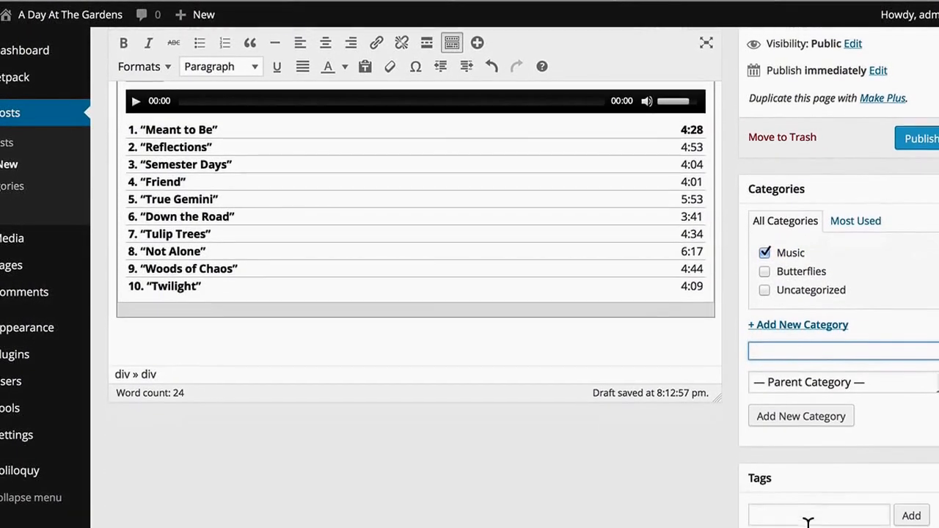
scroll(470, 293, down, 3)
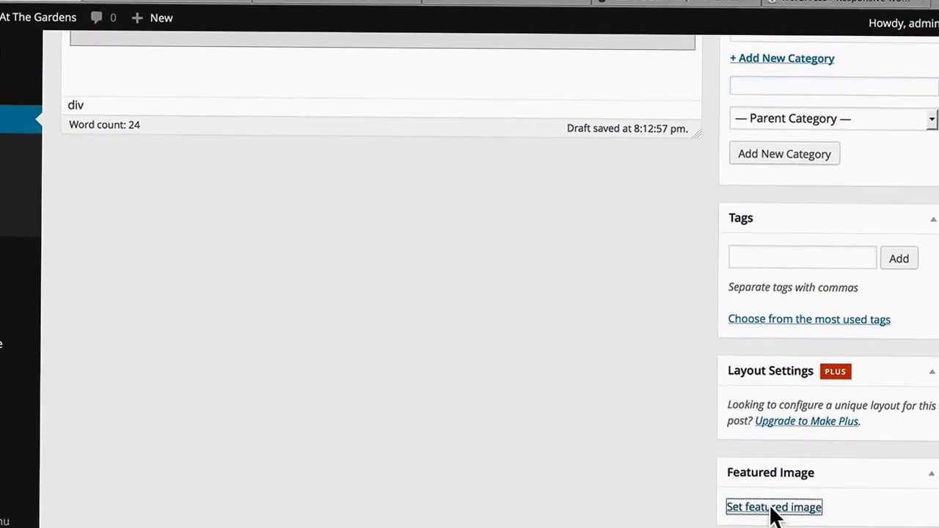
Step: Set the pink orchid photo as the post's featured image
click(774, 507)
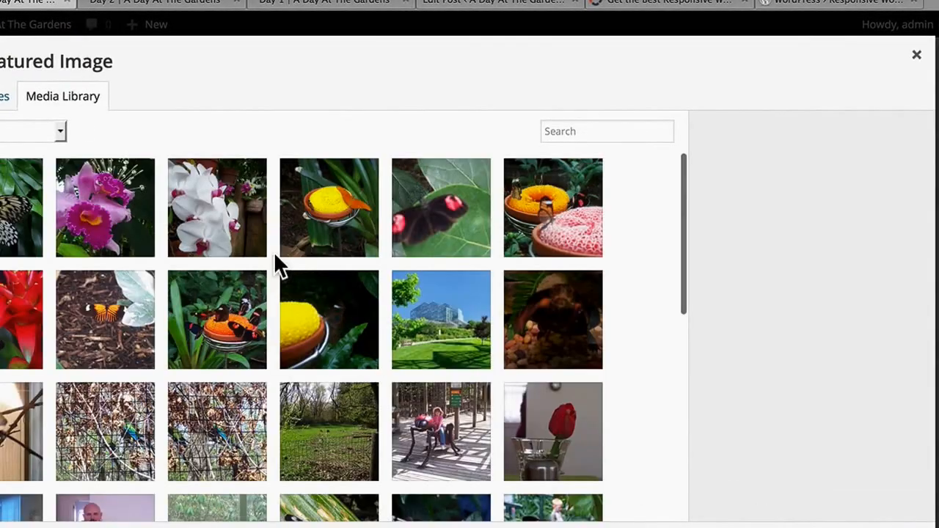
click(117, 233)
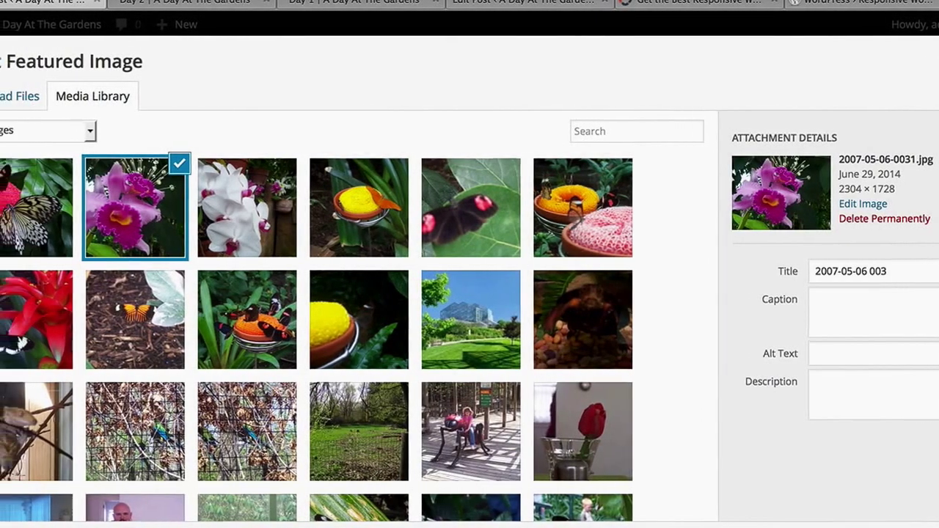
click(880, 509)
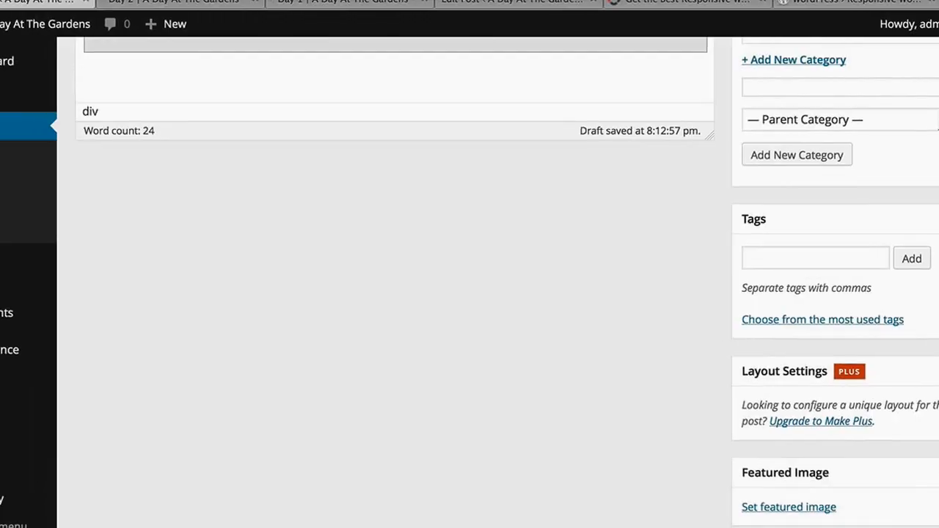
scroll(874, 504, up, 2)
scroll(877, 509, up, 3)
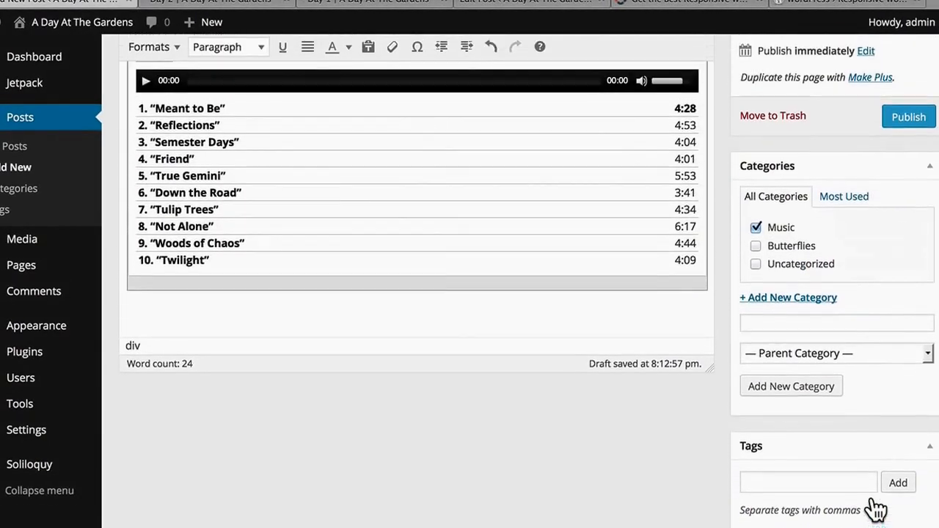
scroll(877, 508, up, 1)
scroll(877, 507, up, 3)
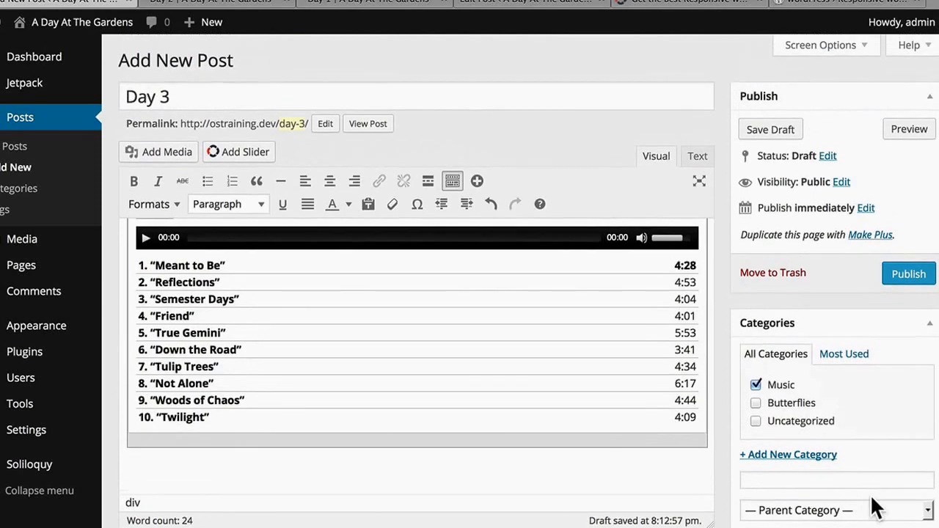
Step: Publish the Day 3 post and view its public page on the site
click(911, 286)
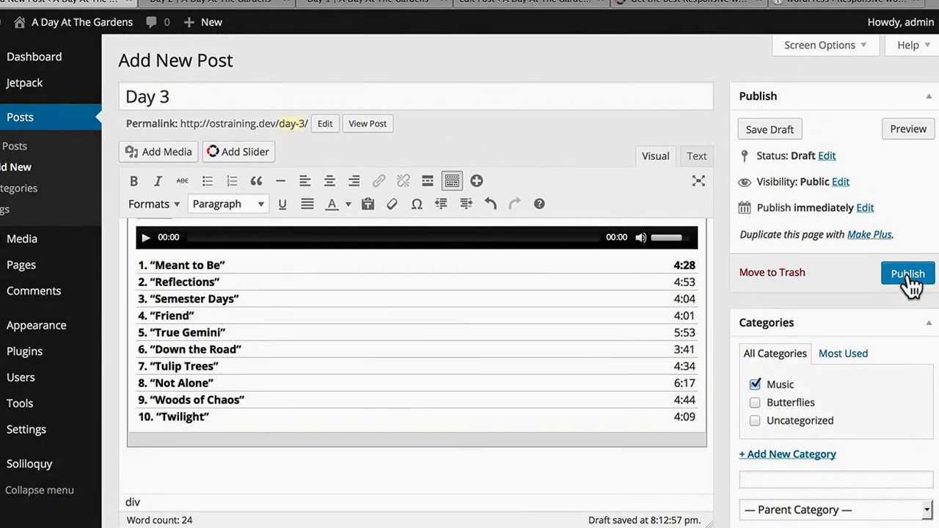
click(910, 282)
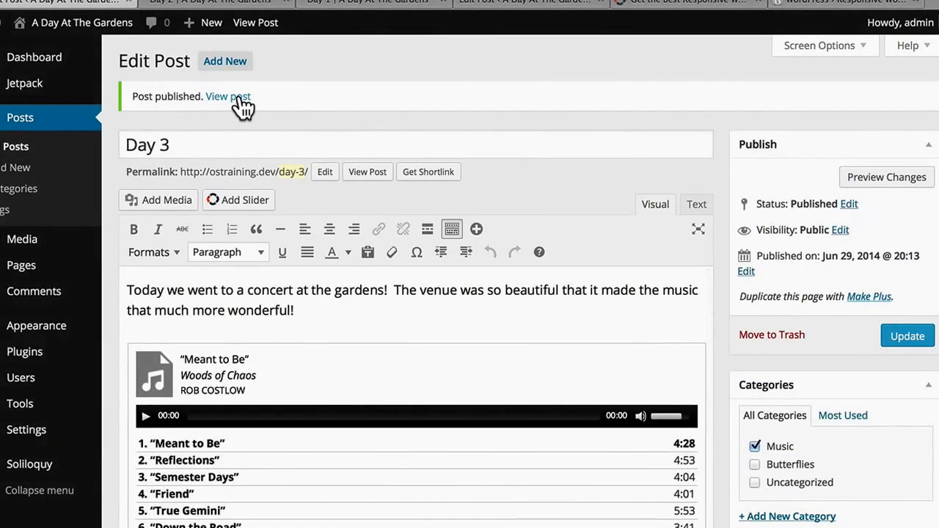
click(238, 98)
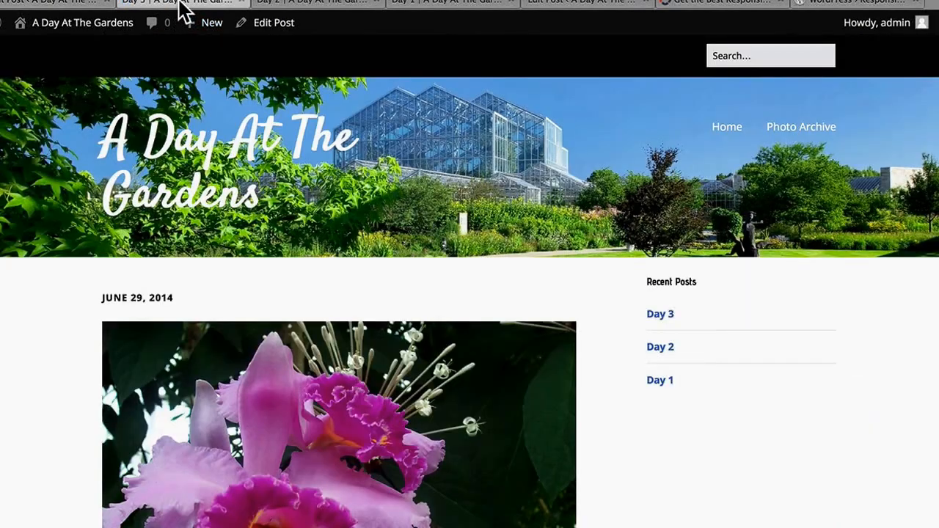
scroll(504, 398, down, 3)
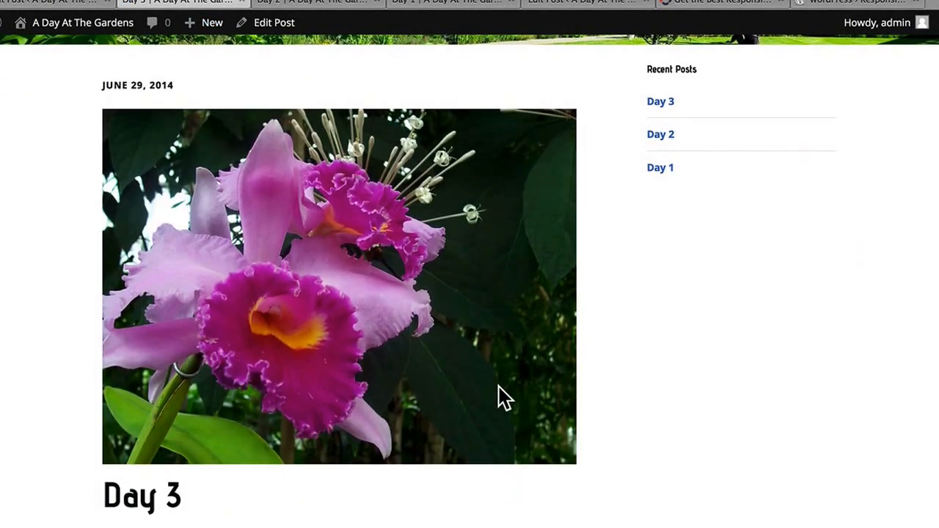
scroll(505, 398, down, 2)
scroll(504, 399, down, 2)
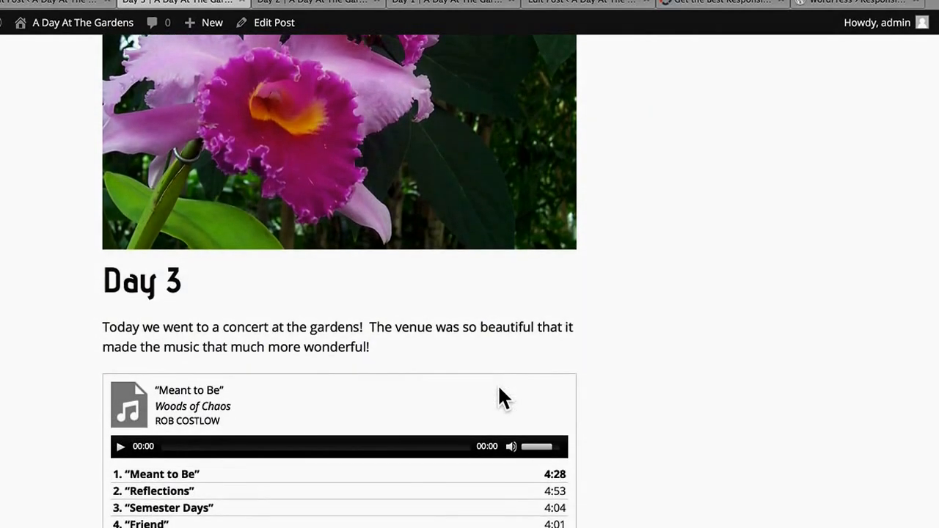
scroll(499, 399, down, 2)
scroll(499, 399, down, 1)
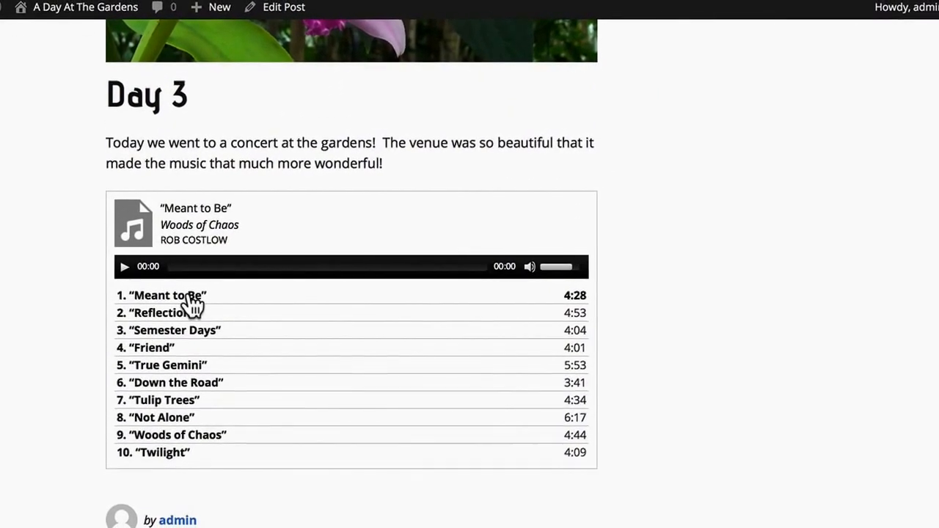
Step: Play track 1, Meant to Be, in the published playlist and pause it at about 00:07
click(192, 304)
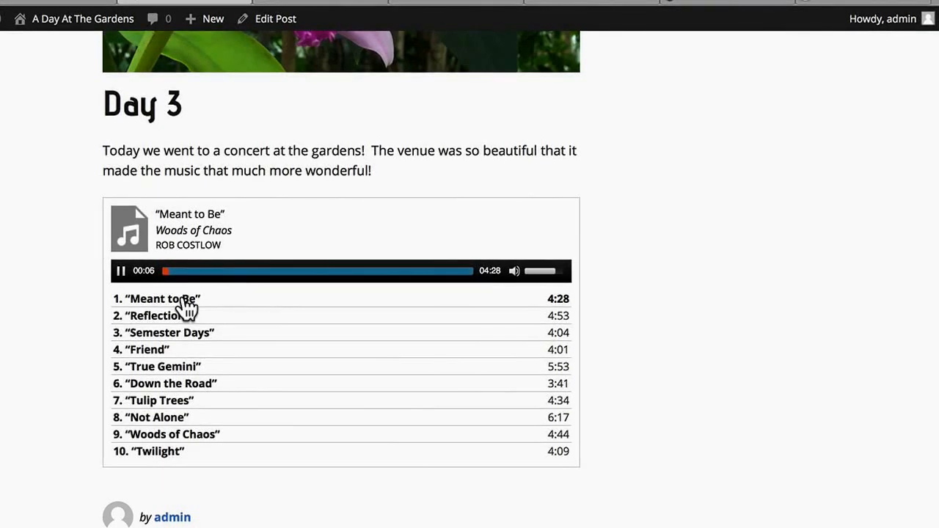
click(170, 299)
click(121, 271)
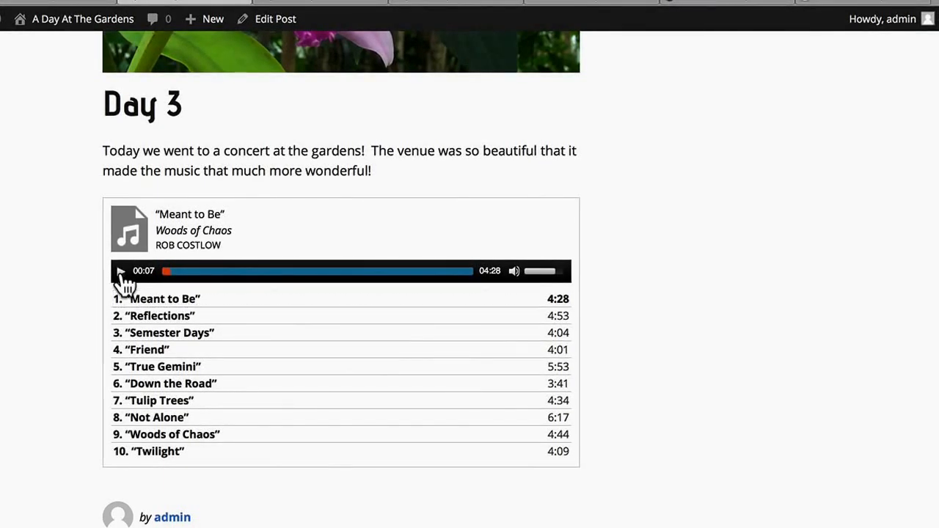